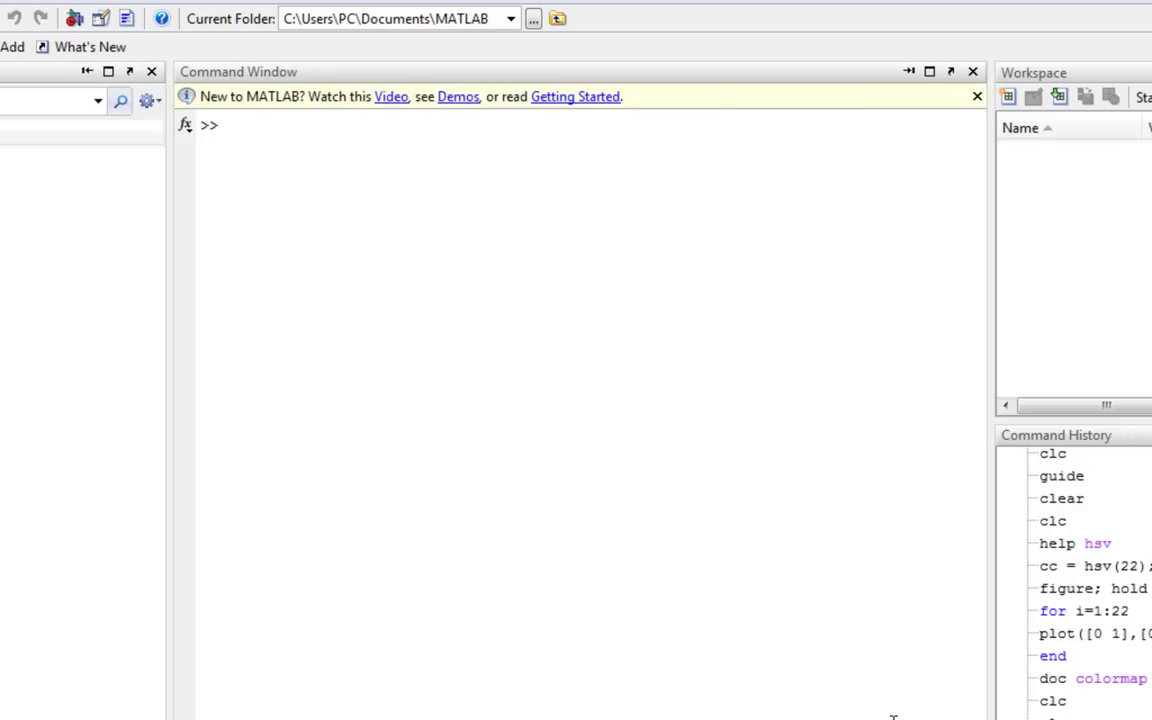
# - Run plot(sin(0:.1:2),'r') in the Command Window to draw a red sine curve
pyautogui.click(795, 614)
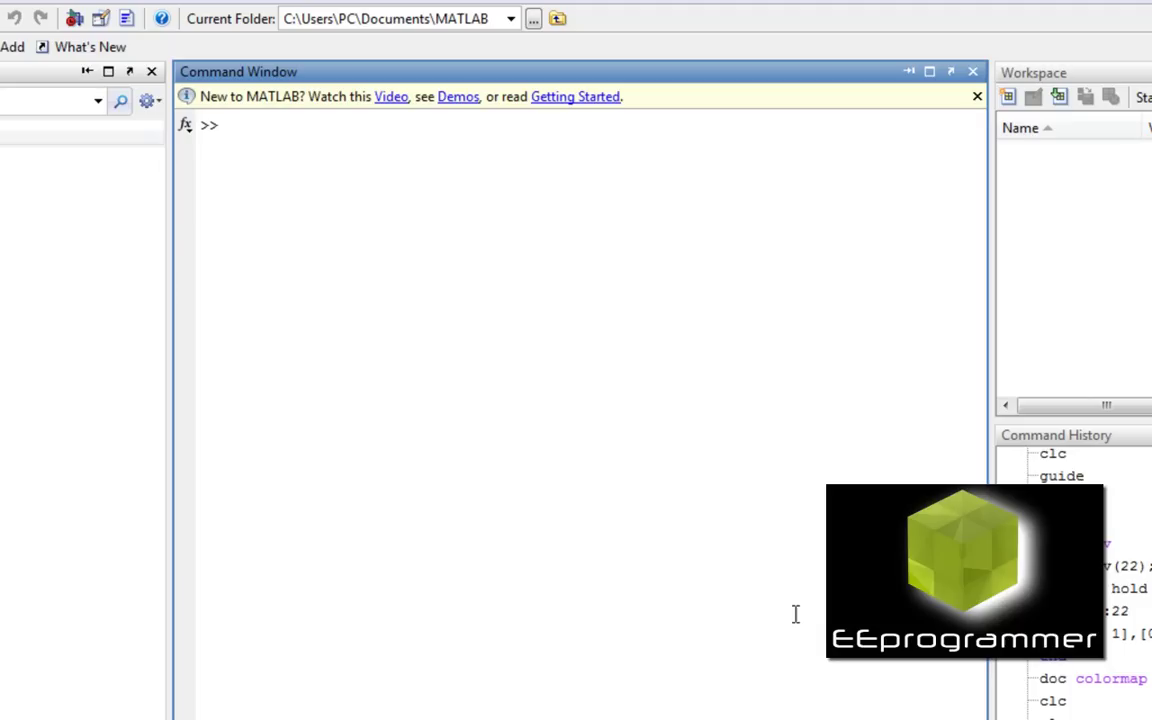
pyautogui.write('plot()')
pyautogui.write('sin()0,')
pyautogui.press('BackSpace')
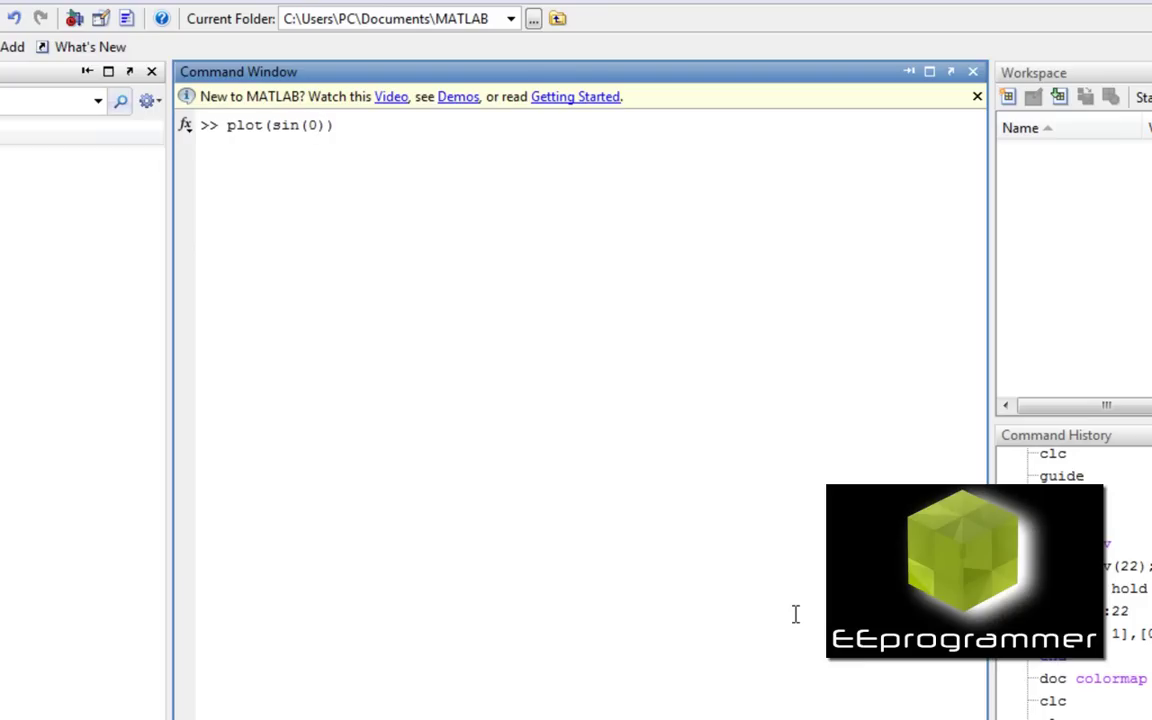
pyautogui.write(':.1:2)')
pyautogui.write(",'")
pyautogui.write('r')
pyautogui.press('Return')
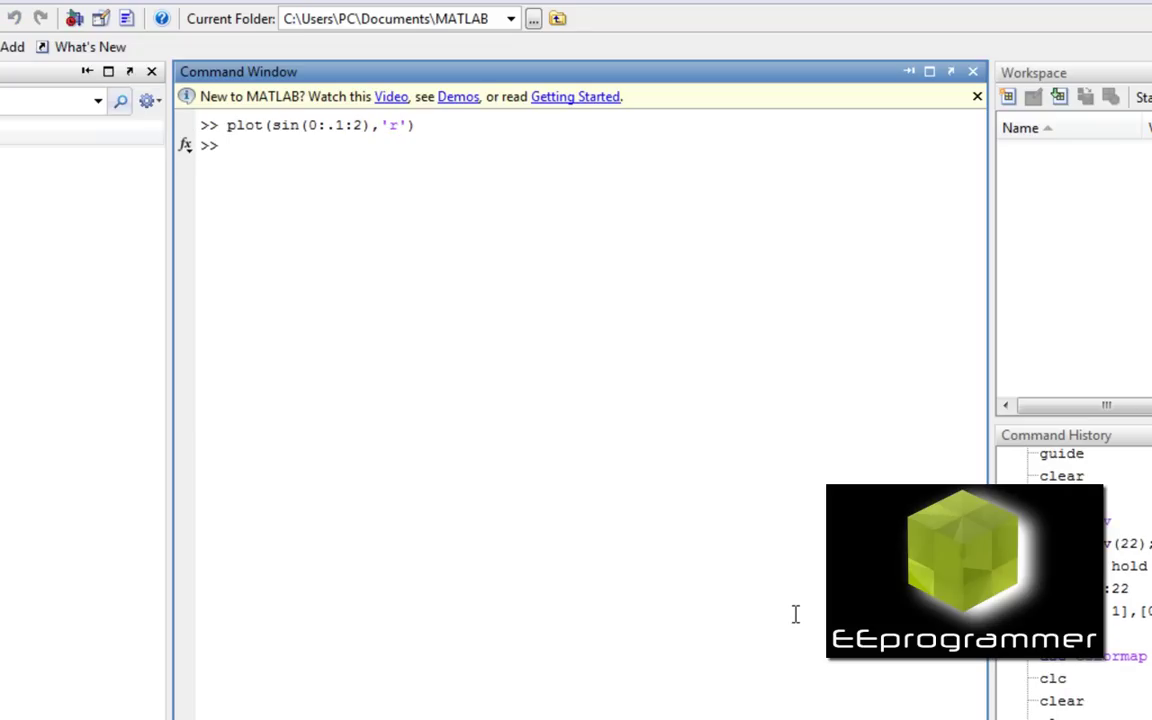
pyautogui.click(790, 715)
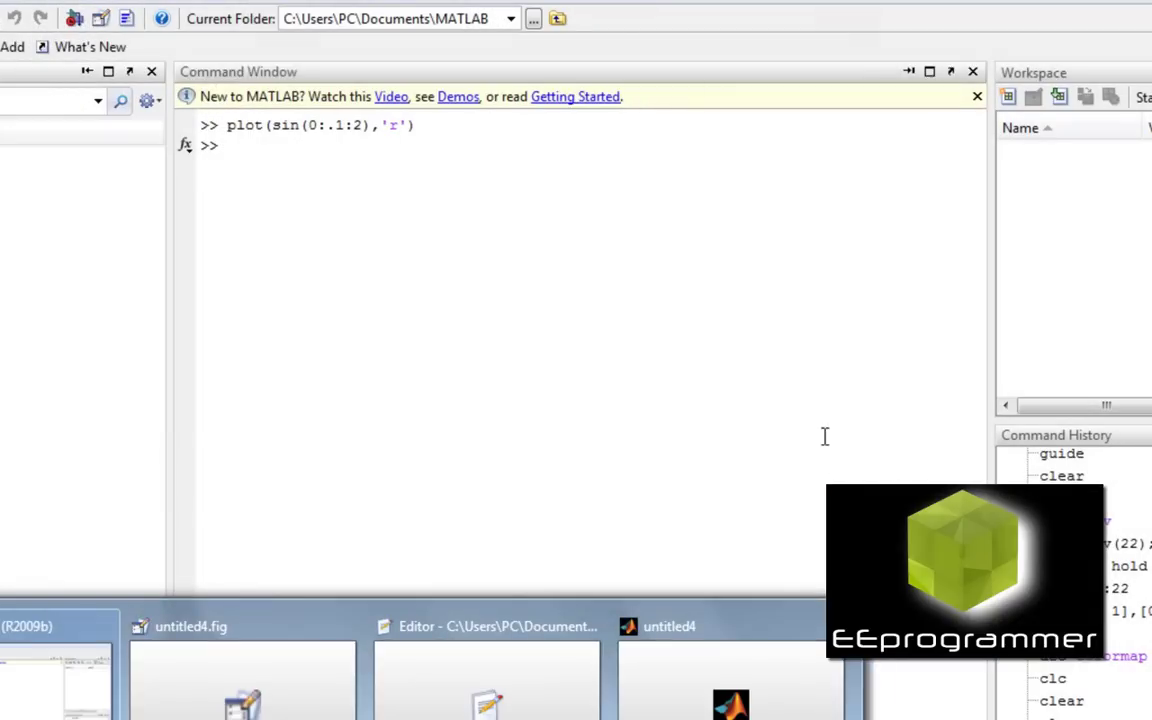
# - Rerun the red sine plot command from history, then close its figure window
pyautogui.click(821, 423)
pyautogui.press('Up')
pyautogui.press('Return')
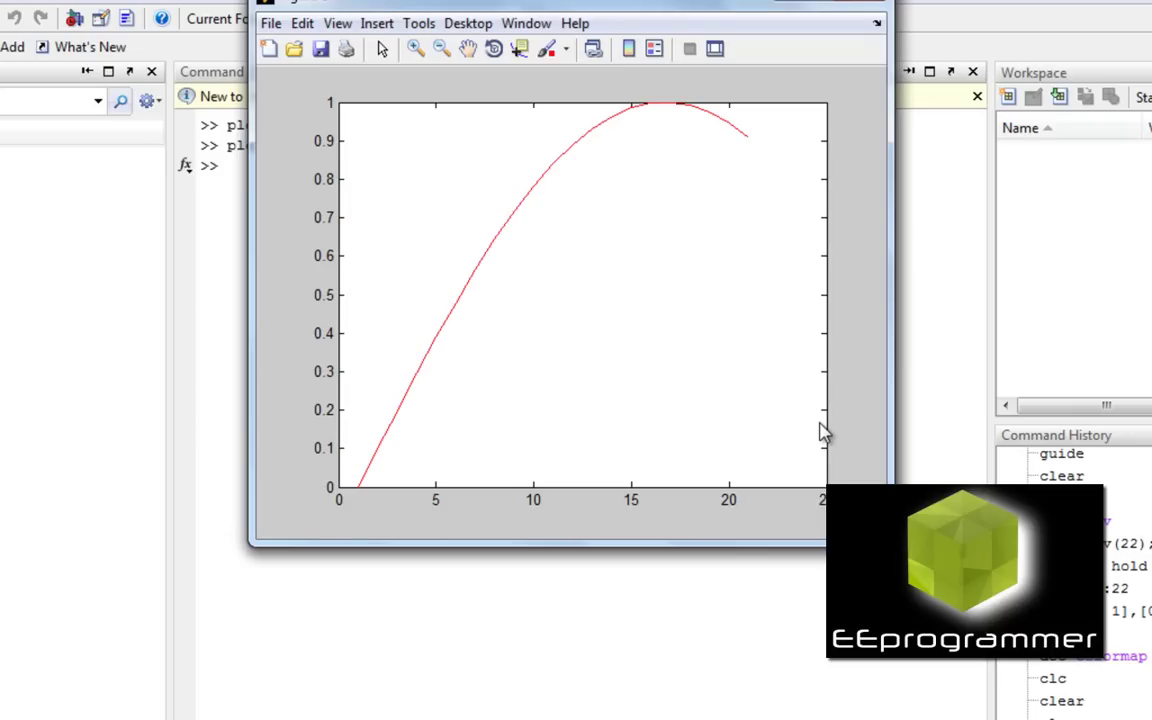
pyautogui.click(852, 8)
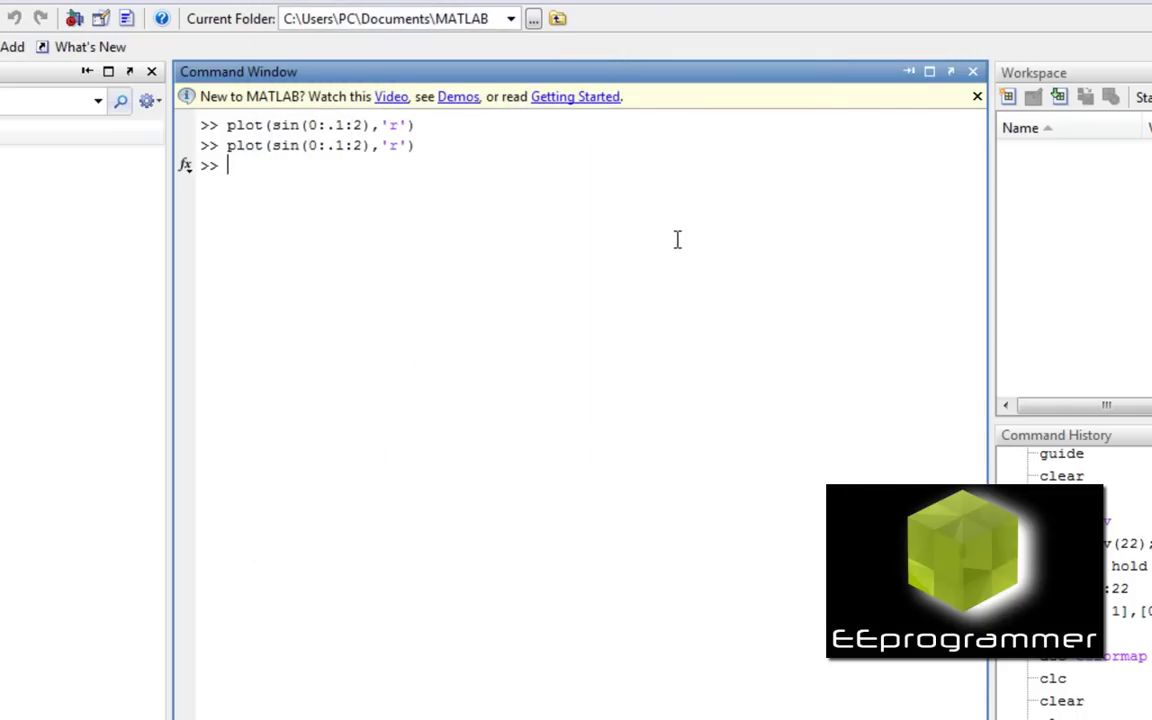
# - Clear the Command Window with clc and store cc = jet(50);
pyautogui.write('clc')
pyautogui.press('Return')
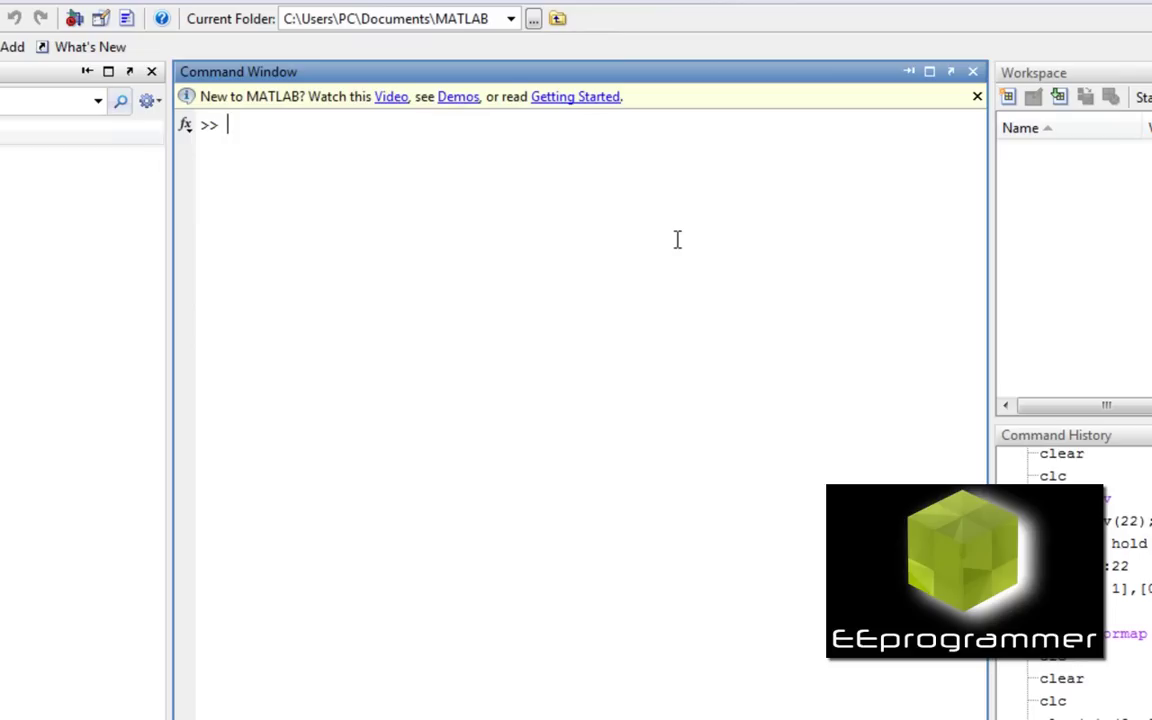
pyautogui.write('cc =')
pyautogui.write(' jet')
pyautogui.write('()')
pyautogui.write('50')
pyautogui.press('Right')
pyautogui.write(';')
pyautogui.press('Return')
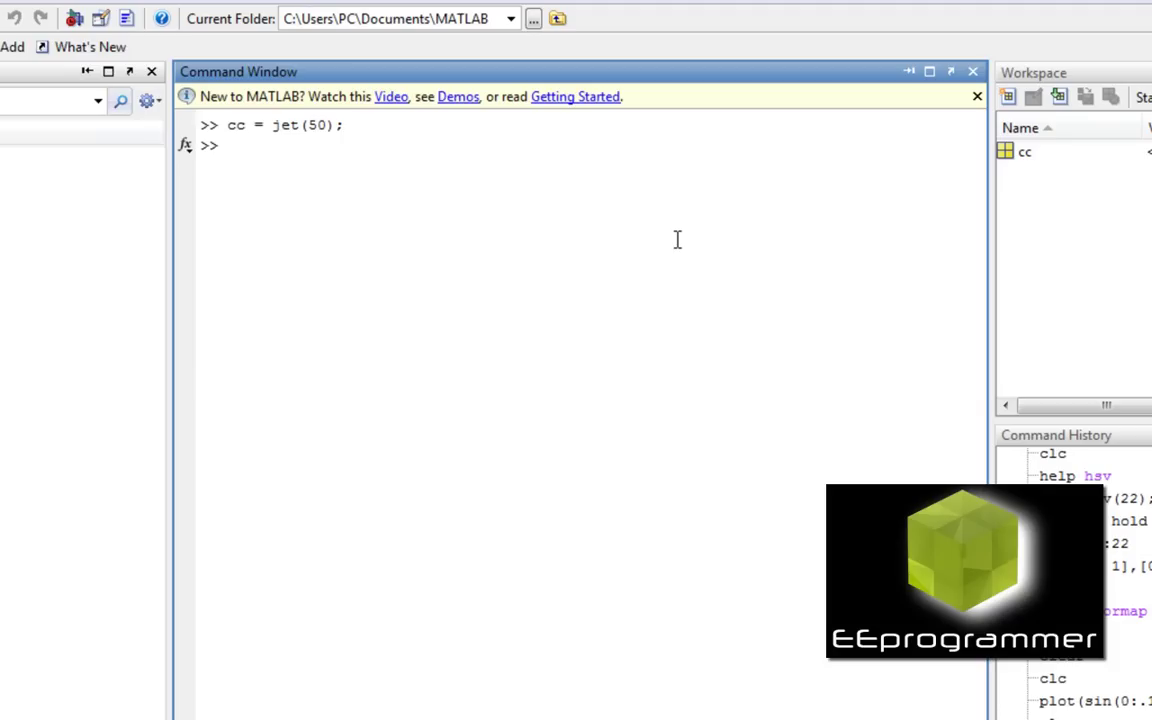
# - Close all figures and open a new empty figure with figure;
pyautogui.write('close all')
pyautogui.press('Return')
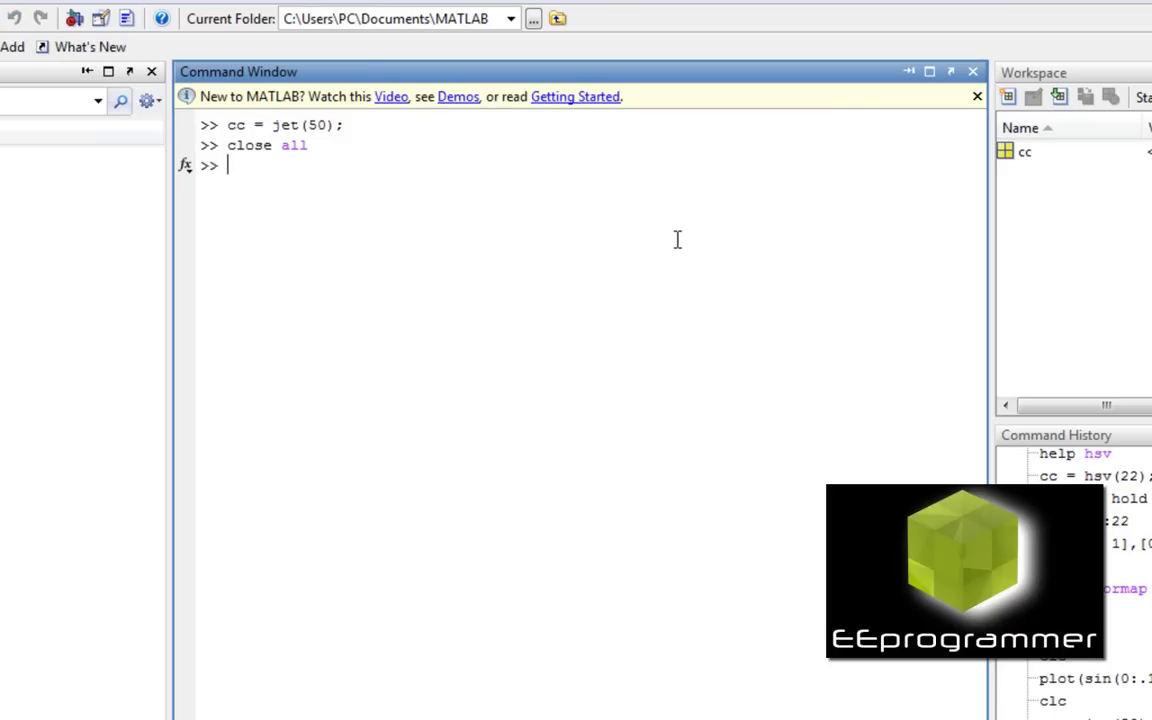
pyautogui.write('figure;')
pyautogui.press('Return')
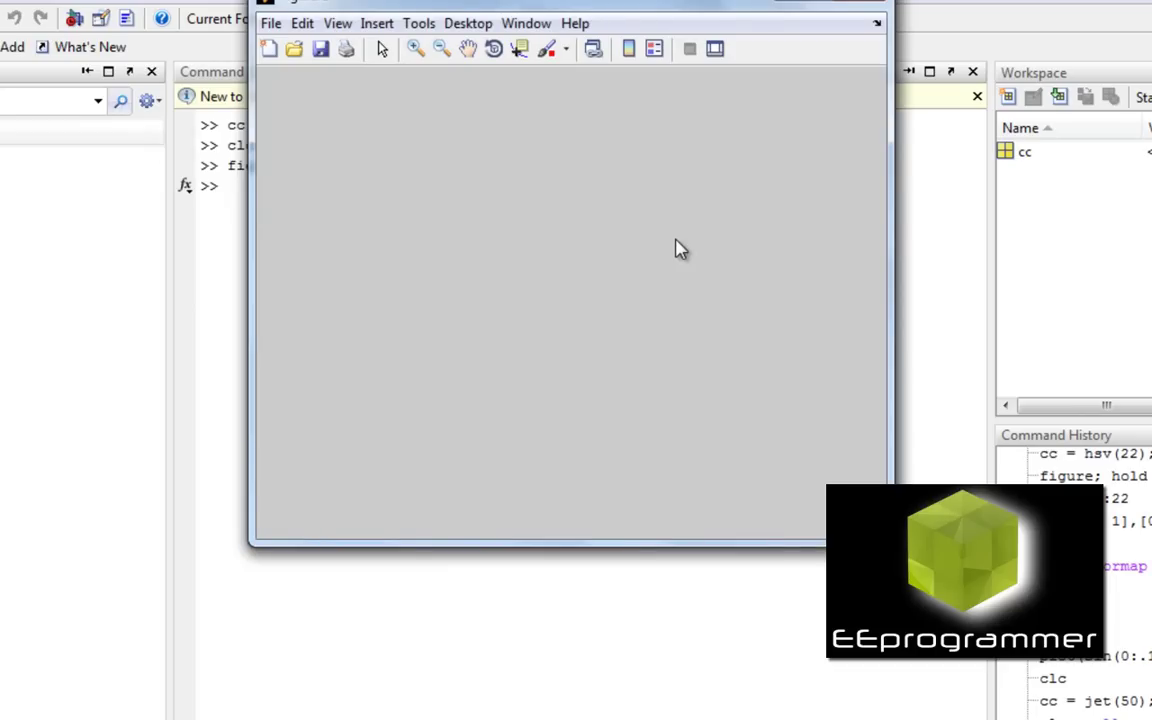
# - Turn on hold and start a for k=1:50 loop
pyautogui.click(938, 203)
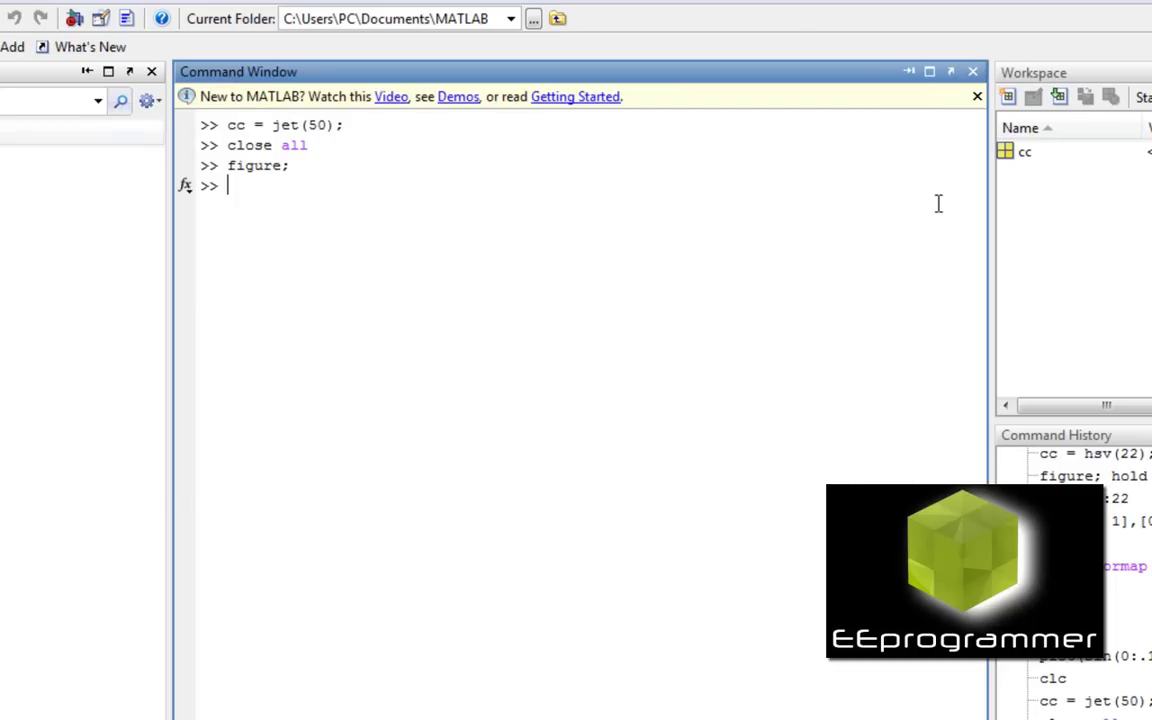
pyautogui.write('hold on')
pyautogui.press('Return')
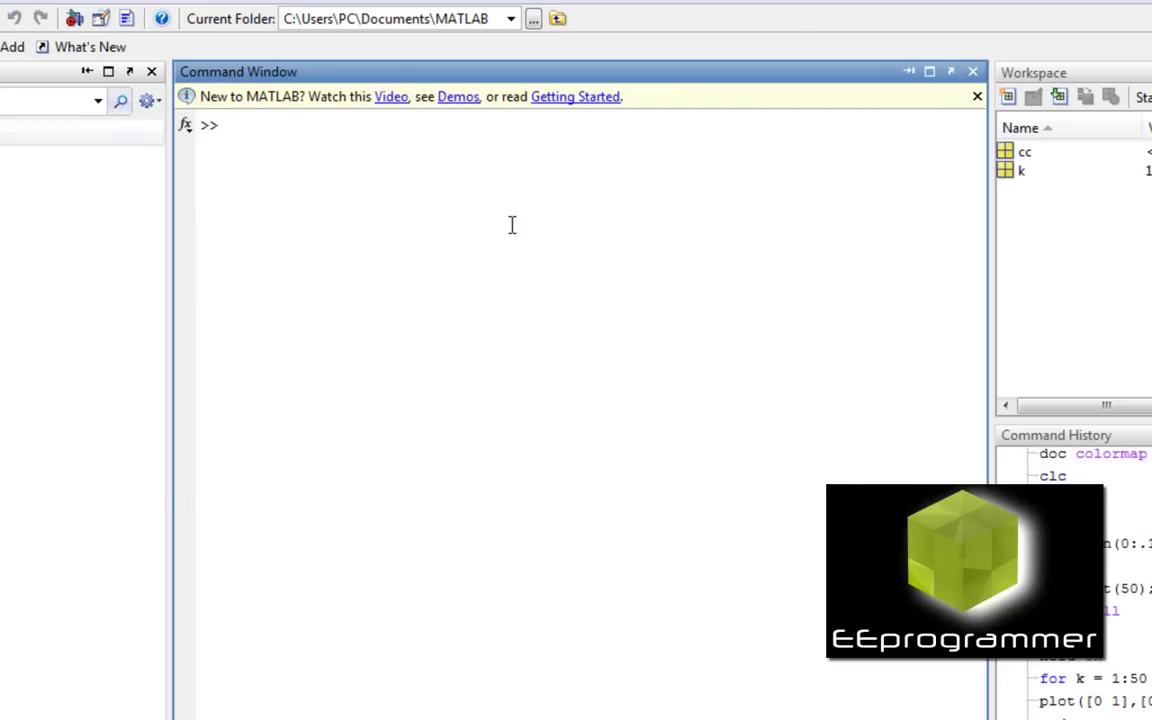
pyautogui.write('for k=1:50')
pyautogui.press('Return')
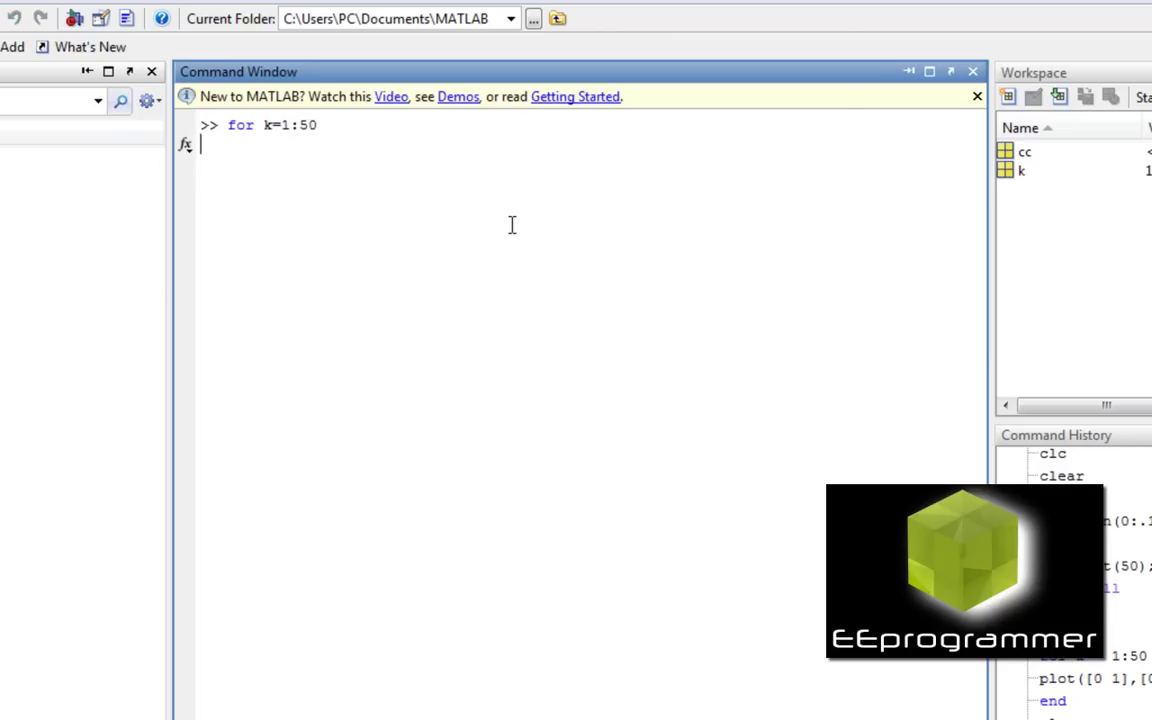
# - Write the loop body plot([0 1],[0,k],'color',cc(k,:))
pyautogui.write('plot()')
pyautogui.press('Left')
pyautogui.write('[]')
pyautogui.press('Left')
pyautogui.write('0 1')
pyautogui.press('Right')
pyautogui.write(',')
pyautogui.write('[]')
pyautogui.press('Left')
pyautogui.write('0,k')
pyautogui.press('Right')
pyautogui.write(",''color")
pyautogui.write(',cc()')
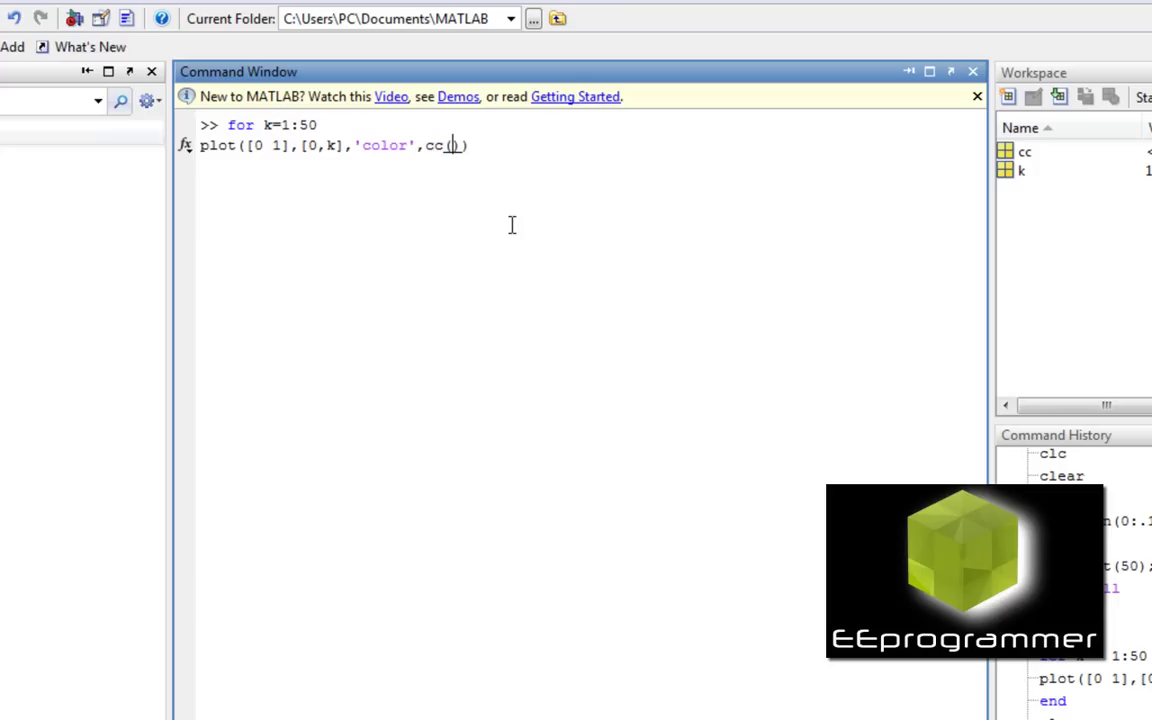
pyautogui.press('Left')
pyautogui.write('k,:')
# - Highlight the coordinates and cc(k,:) colour row, then close the loop with end
pyautogui.click(242, 145)
pyautogui.moveTo(248, 145); pyautogui.dragTo(416, 148)
pyautogui.click(423, 147)
pyautogui.moveTo(424, 147); pyautogui.dragTo(490, 148)
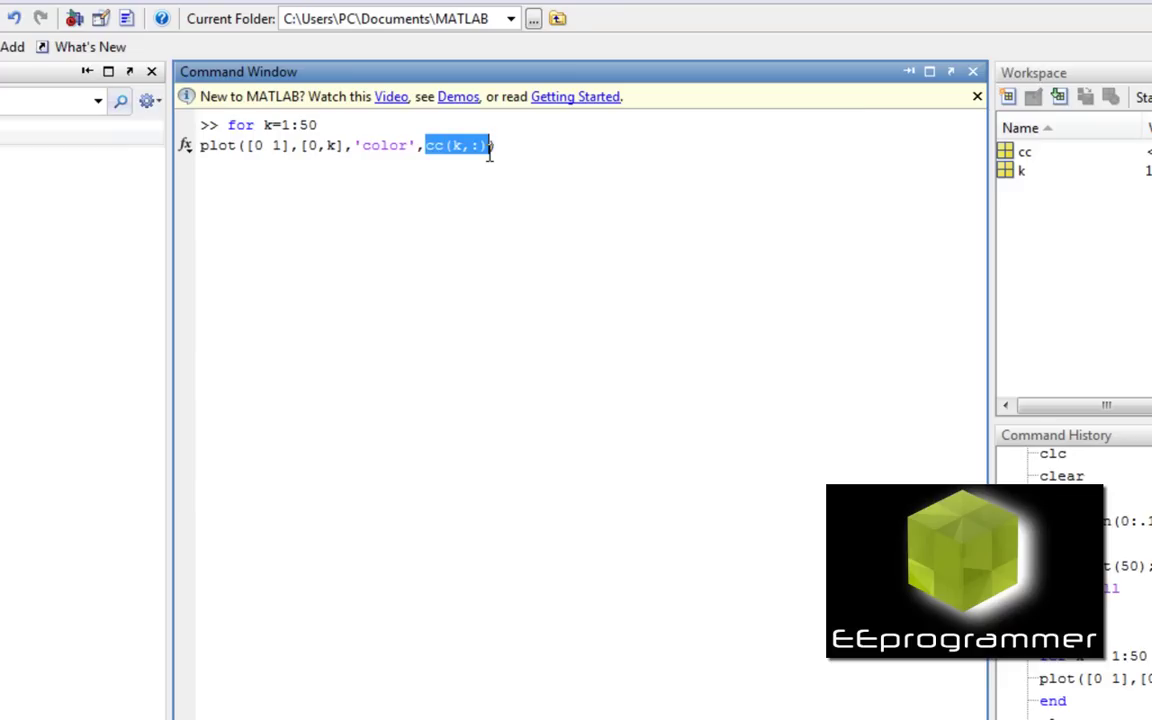
pyautogui.click(512, 152)
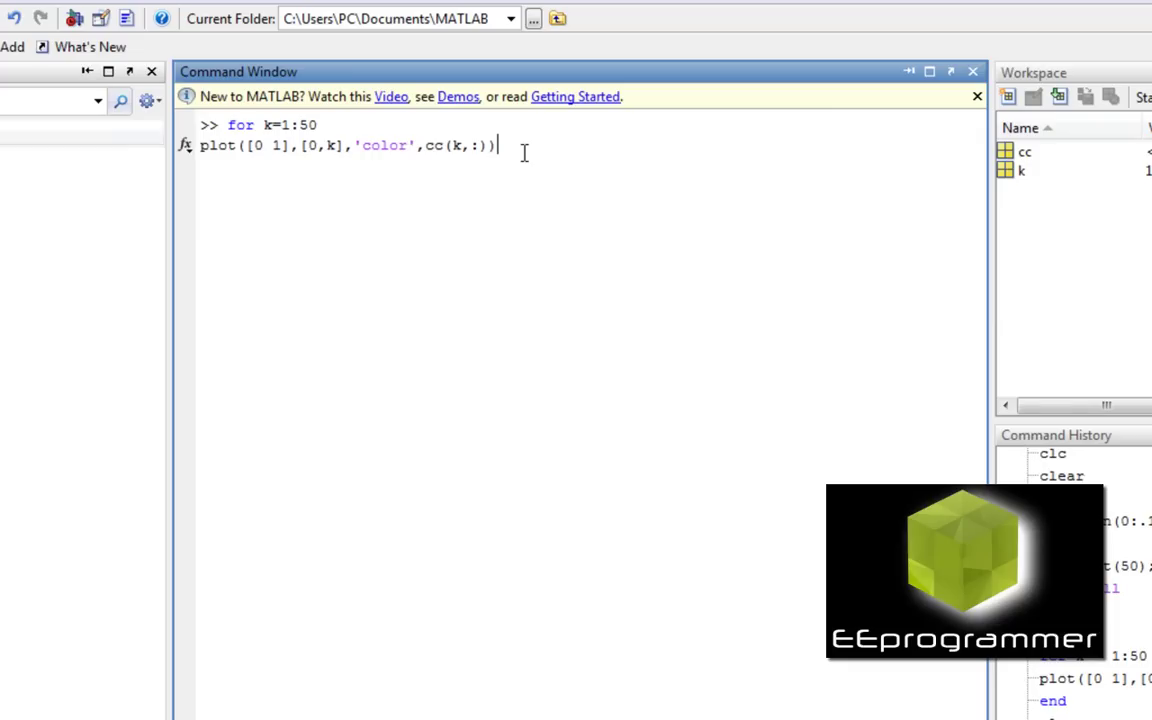
pyautogui.press('Return')
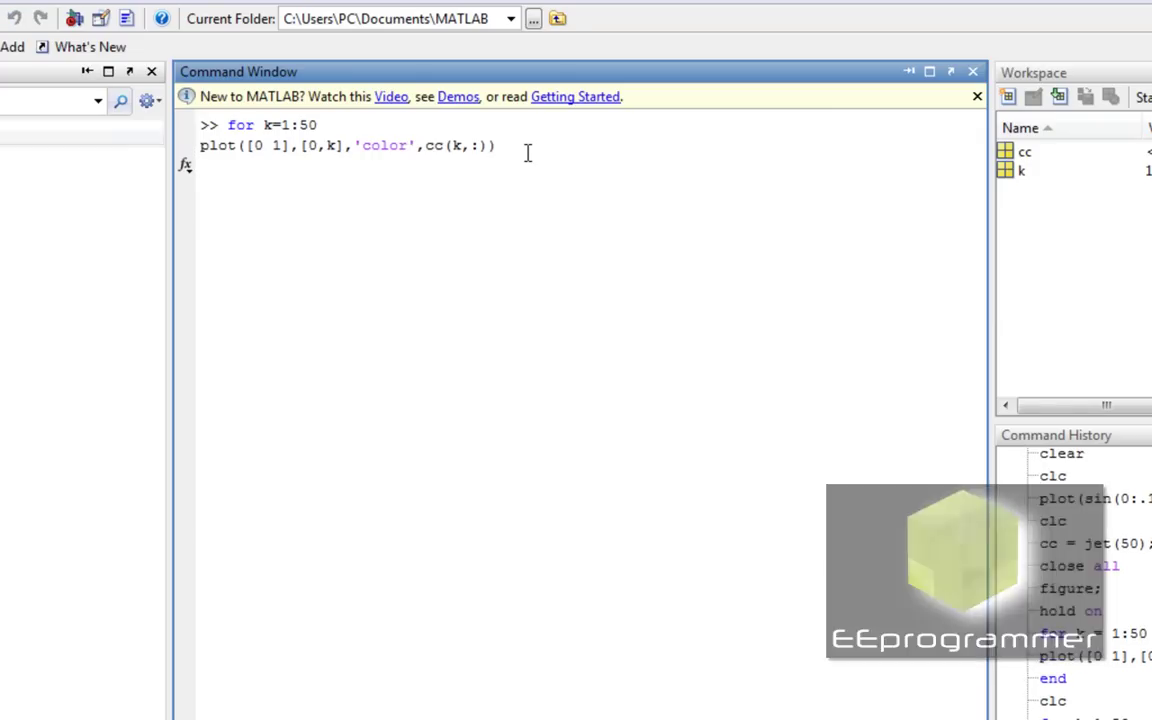
pyautogui.write('end')
pyautogui.press('Return')
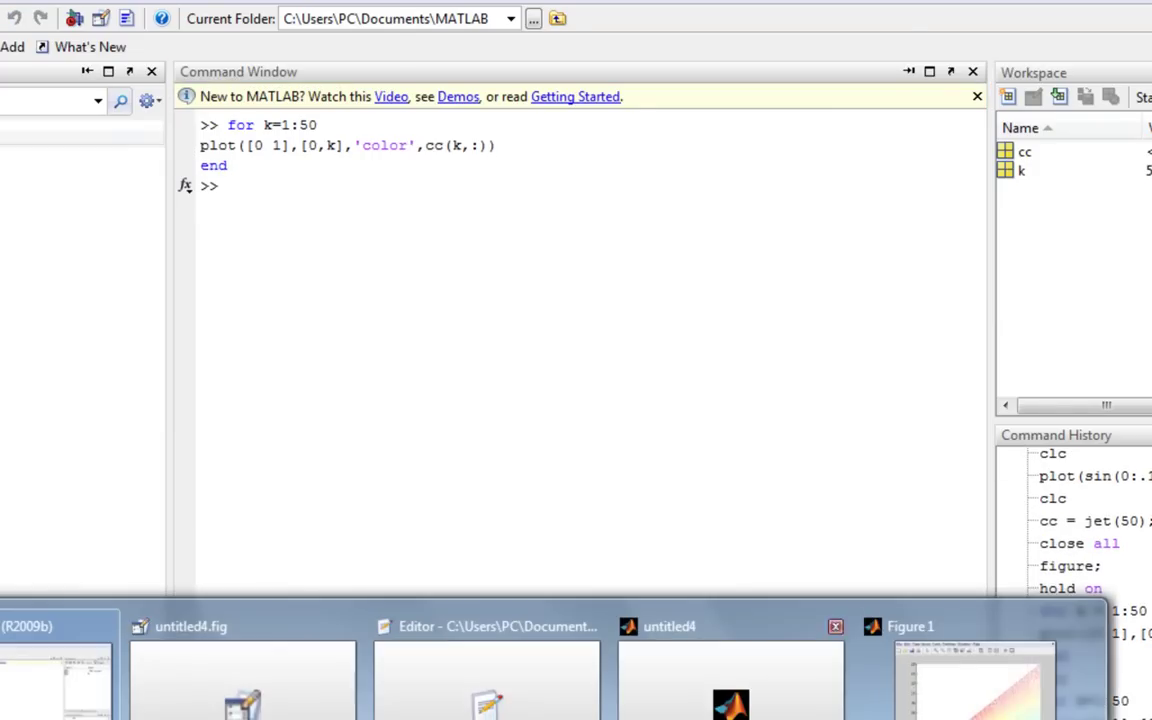
# - Switch to Figure 1 to view the 50 jet-coloured lines fanning from the origin
pyautogui.click(1025, 699)
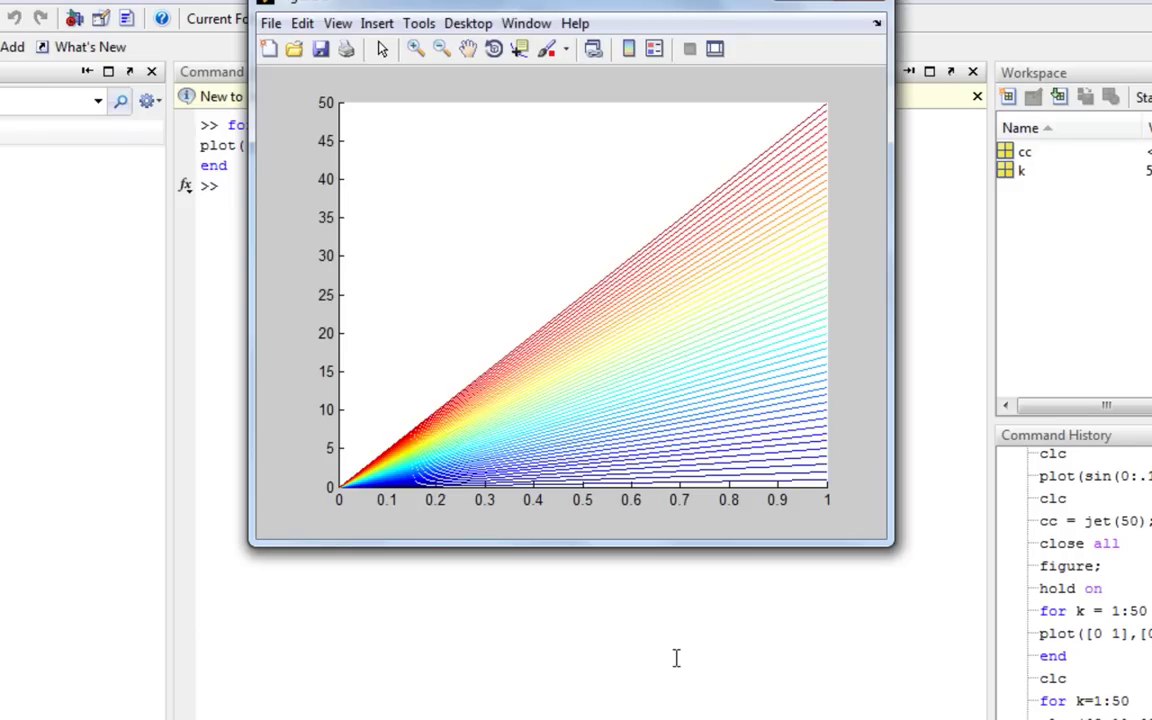